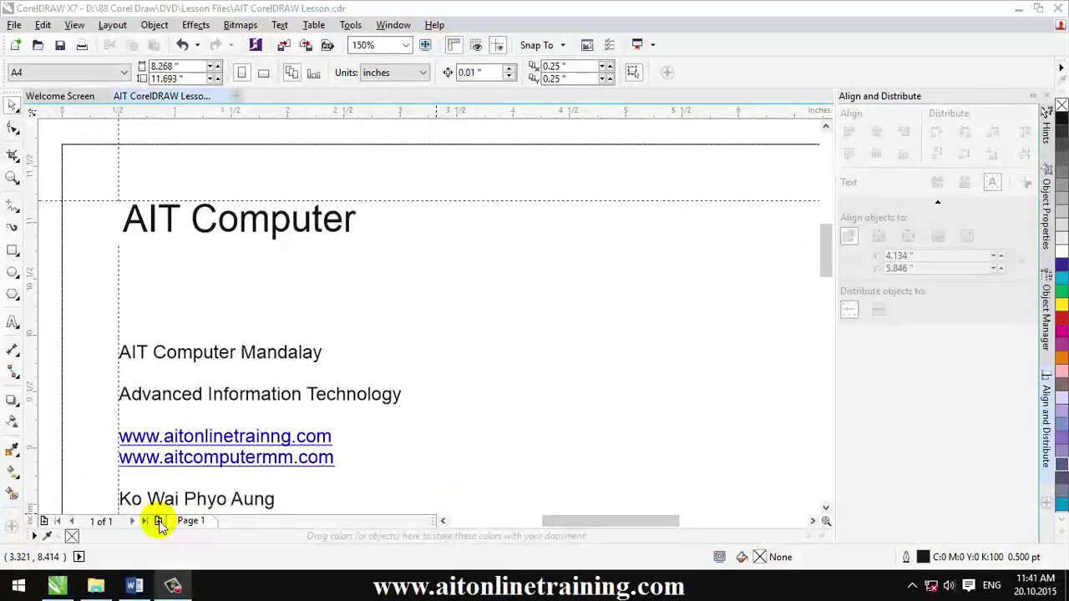
Add a second page and draw a rectangle about 2.13 by 1.01 inches just inside the upper-left guideline corner
left_click(158, 524)
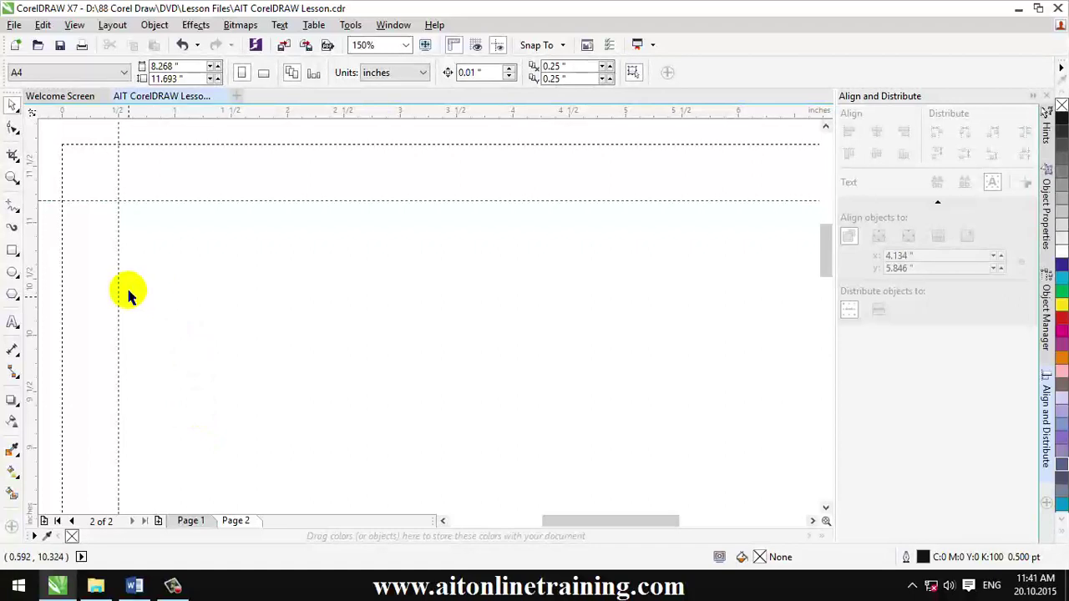
left_click(18, 257)
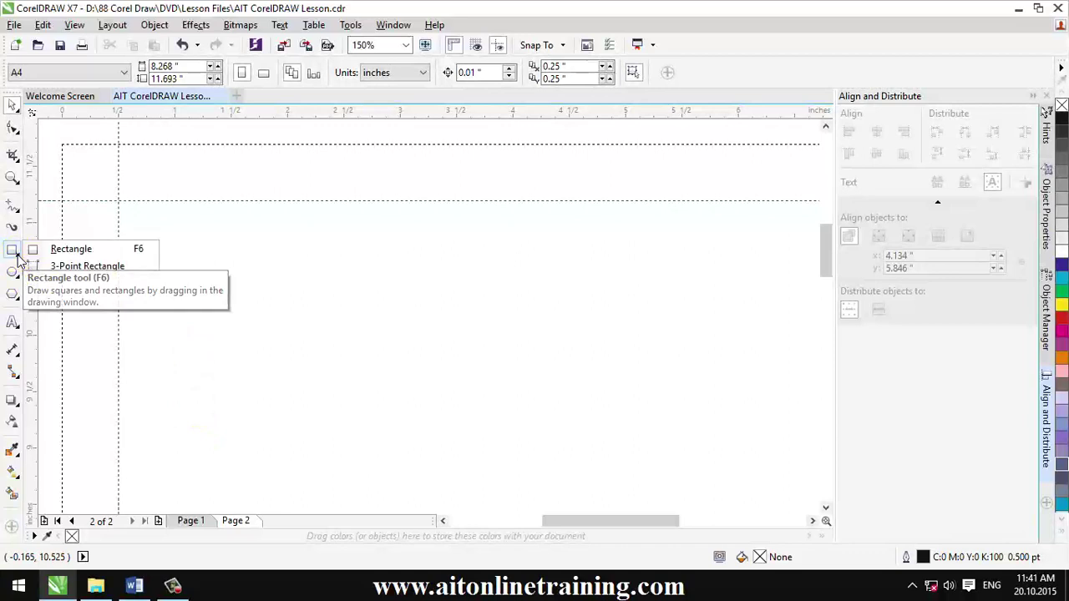
left_click(82, 253)
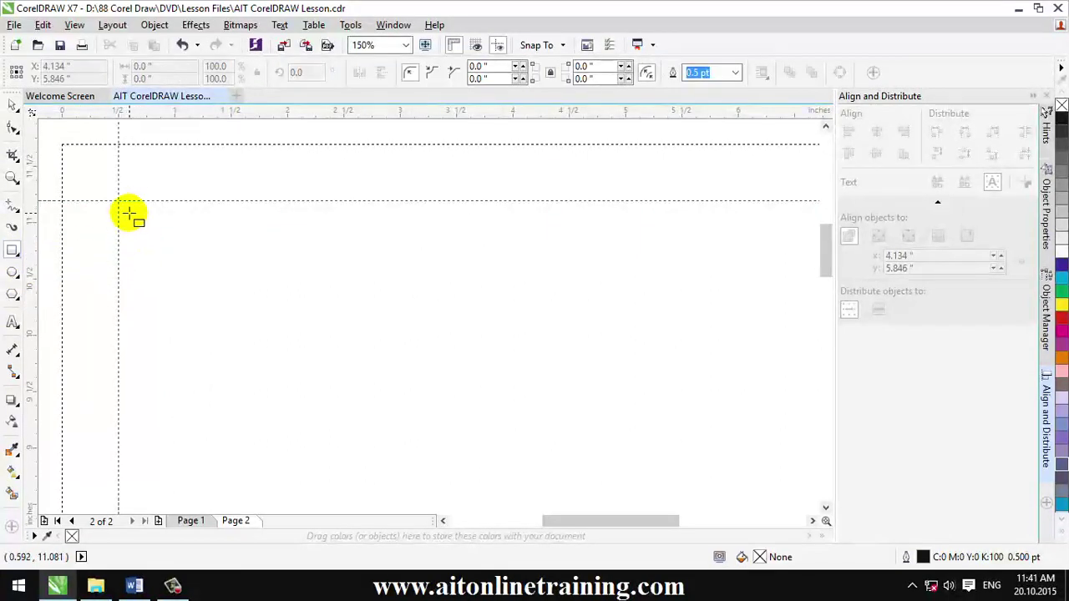
left_click_drag(129, 214, 370, 327)
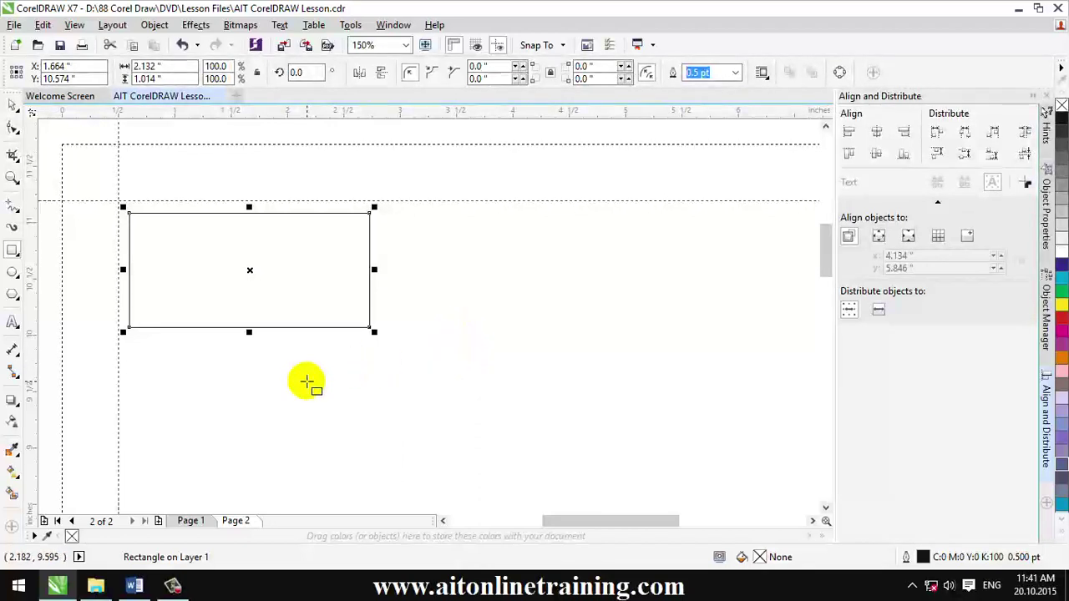
Draw a square with about 1.01-inch sides to the right of the rectangle, level with its top edge
left_click_drag(419, 217, 420, 217)
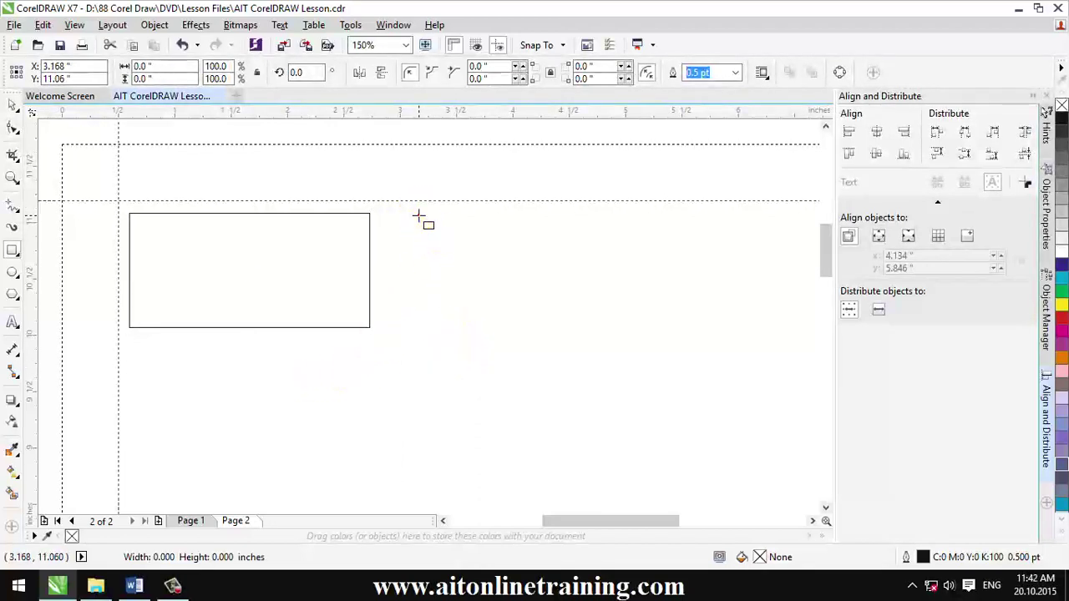
left_click(420, 216)
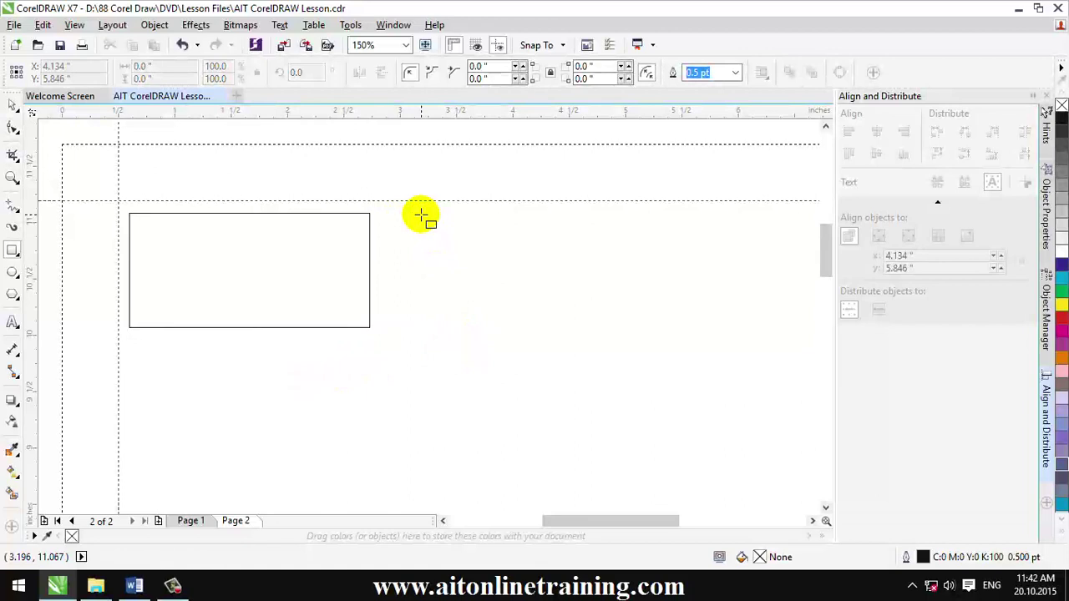
mouse_move(421, 216)
left_mouse_down()
mouse_move(513, 312)
mouse_move(464, 266)
mouse_move(494, 308)
mouse_move(437, 267)
mouse_move(496, 328)
left_mouse_up()
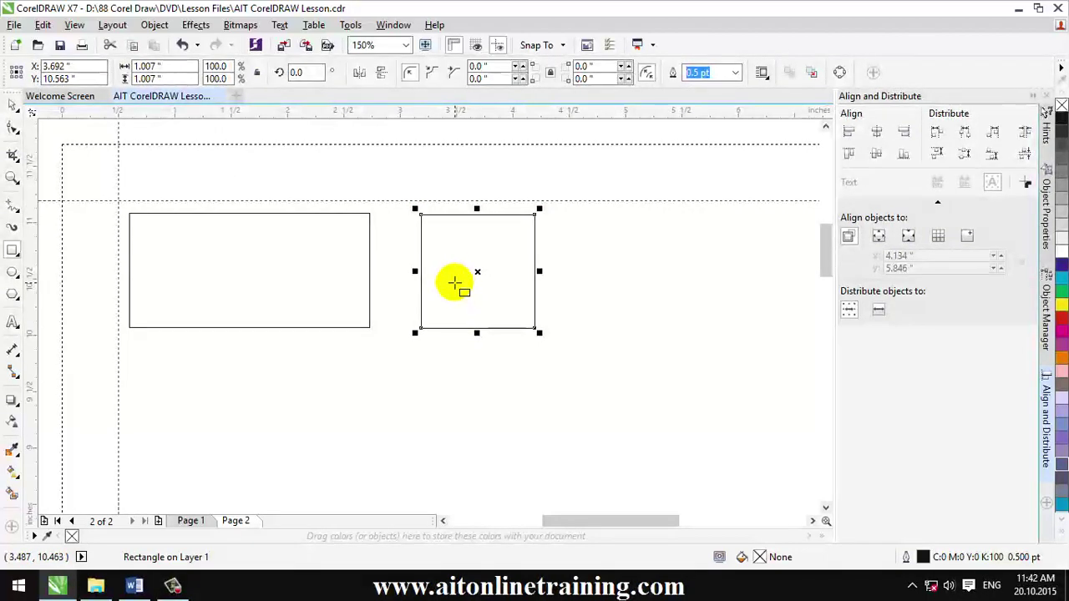
Draw an ellipse about 2.03 by 0.6 inches below the rectangle and a circle about 1.01 inches across below the square
left_click(18, 277)
left_click(19, 282)
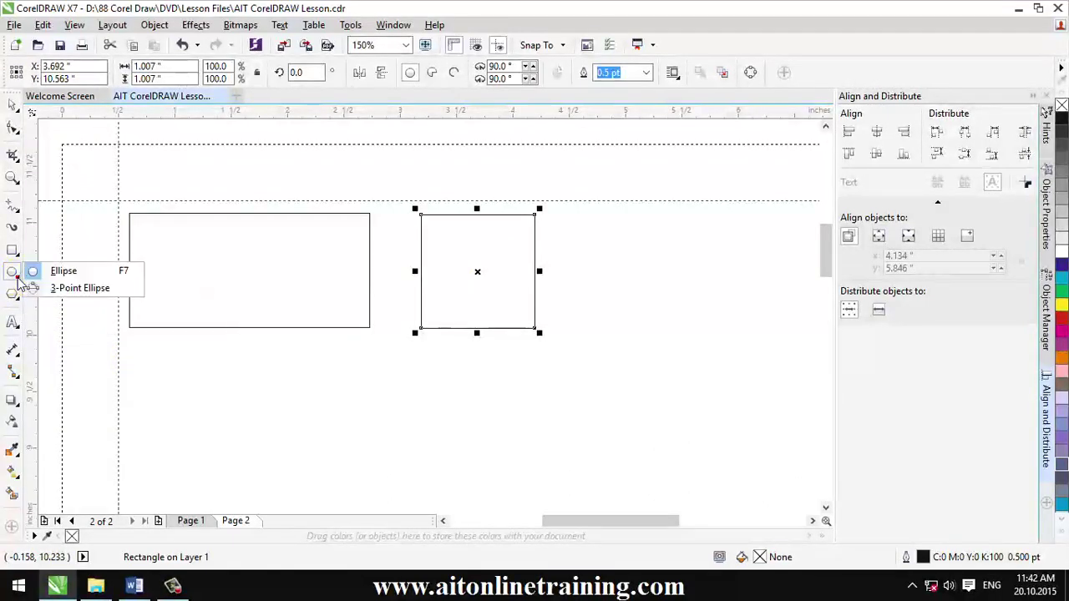
left_click(63, 274)
left_click(64, 272)
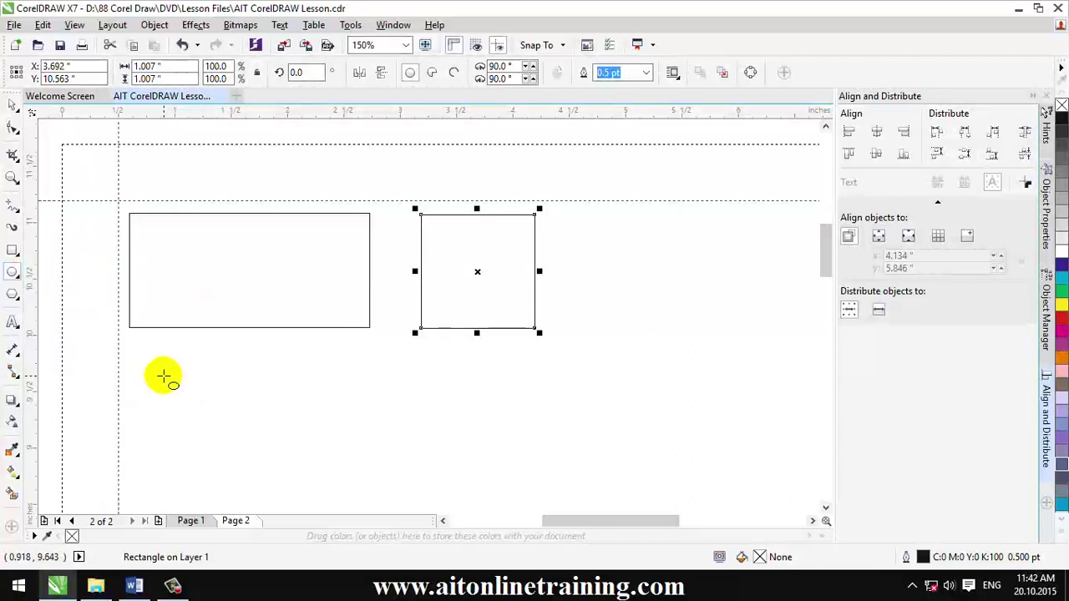
left_click_drag(134, 368, 363, 434)
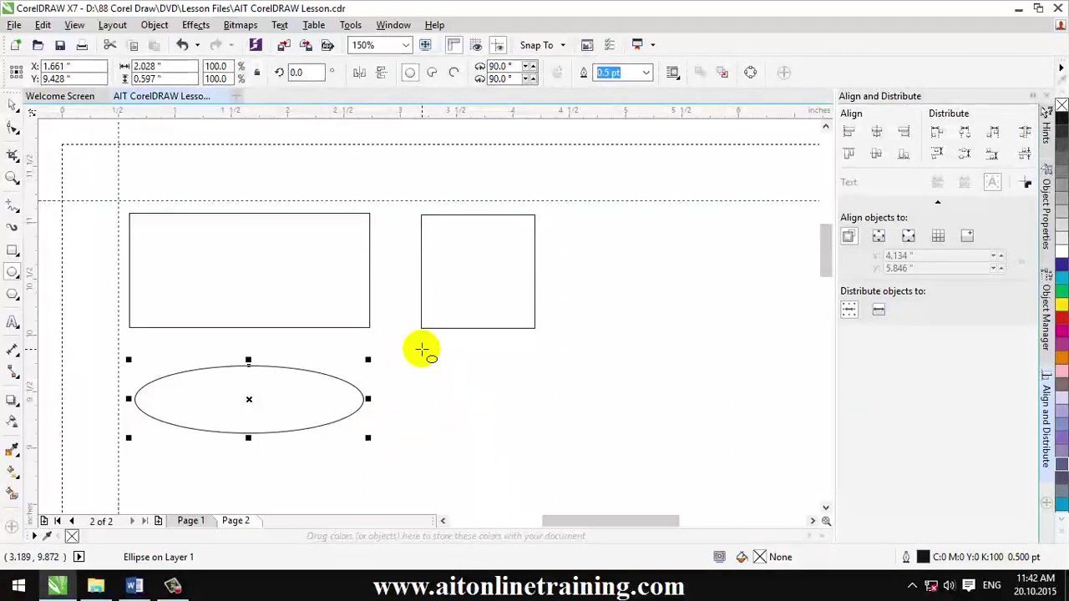
mouse_move(422, 350)
left_mouse_down()
mouse_move(516, 448)
mouse_move(478, 410)
mouse_move(496, 452)
mouse_move(458, 406)
mouse_move(536, 453)
left_mouse_up()
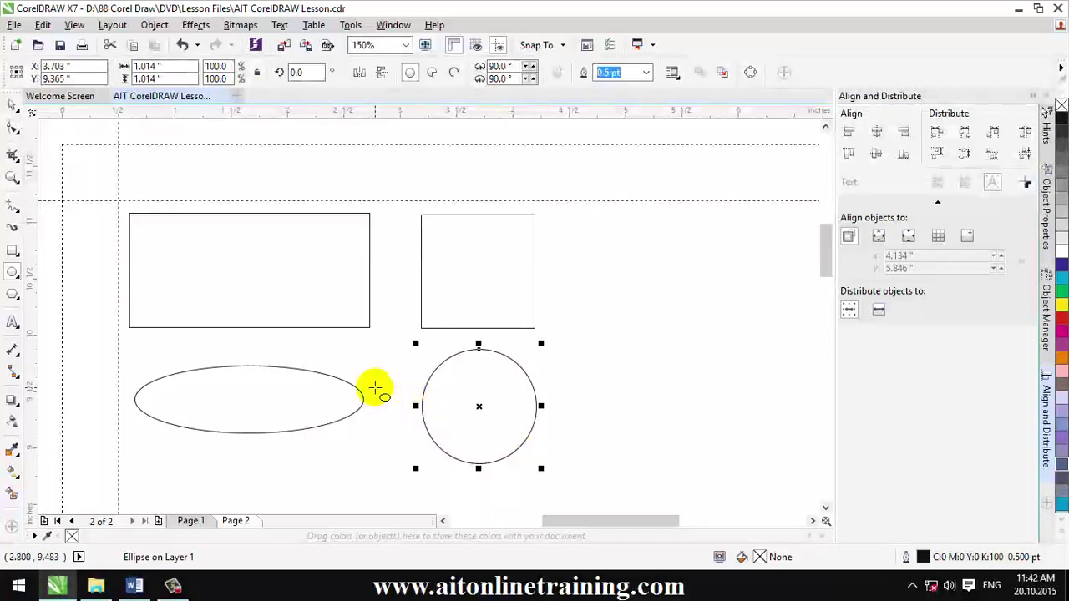
Draw a wide five-sided polygon about 1.65 by 0.91 inches below the ellipse and a regular pentagon about 0.98 inches wide below the circle
left_click_drag(375, 387, 375, 206)
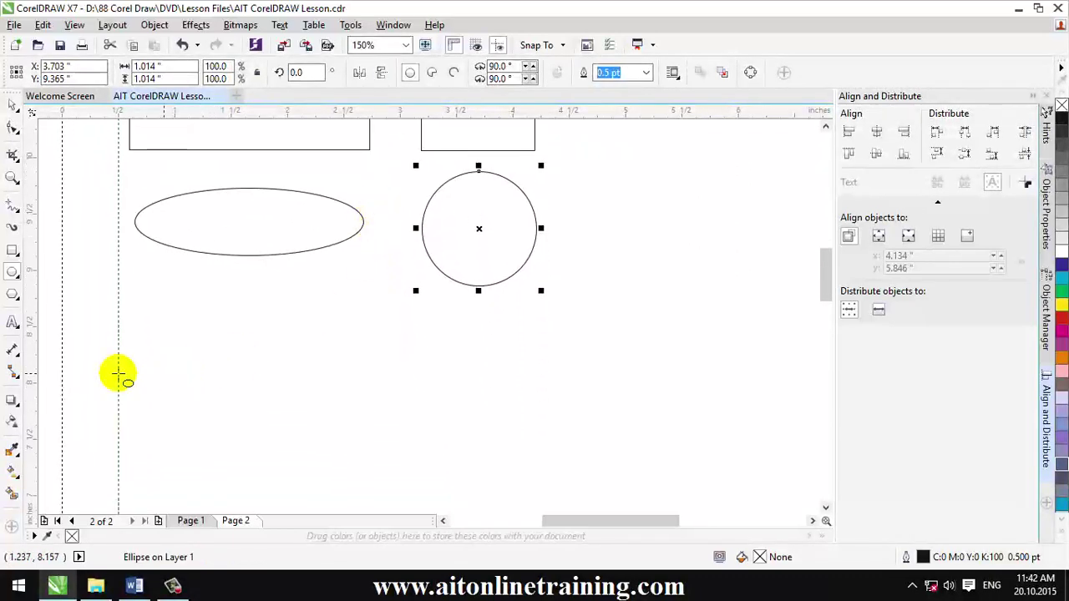
left_click(18, 301)
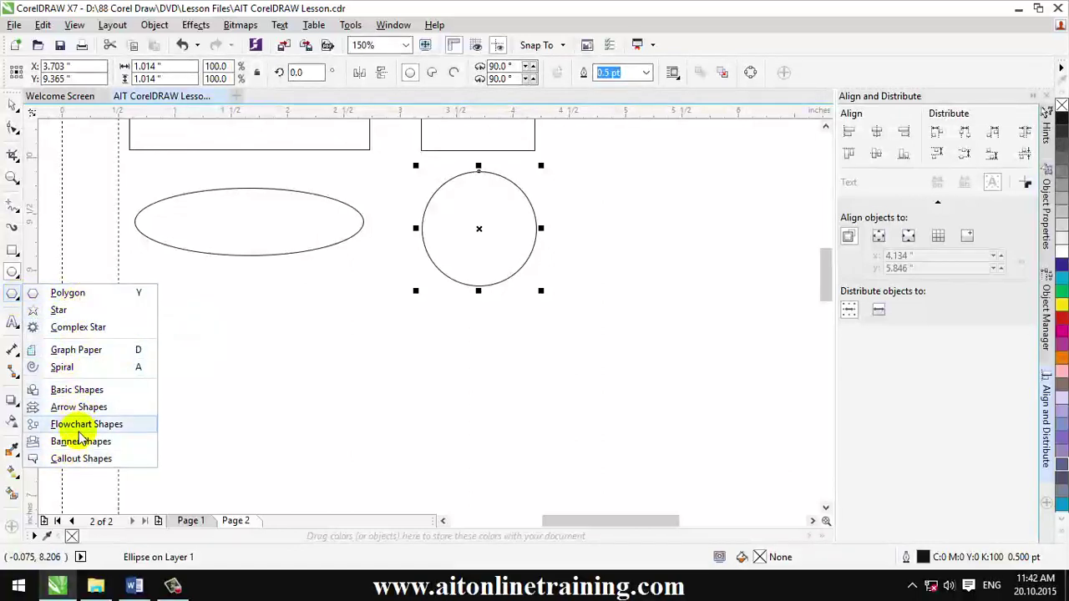
left_click(59, 293)
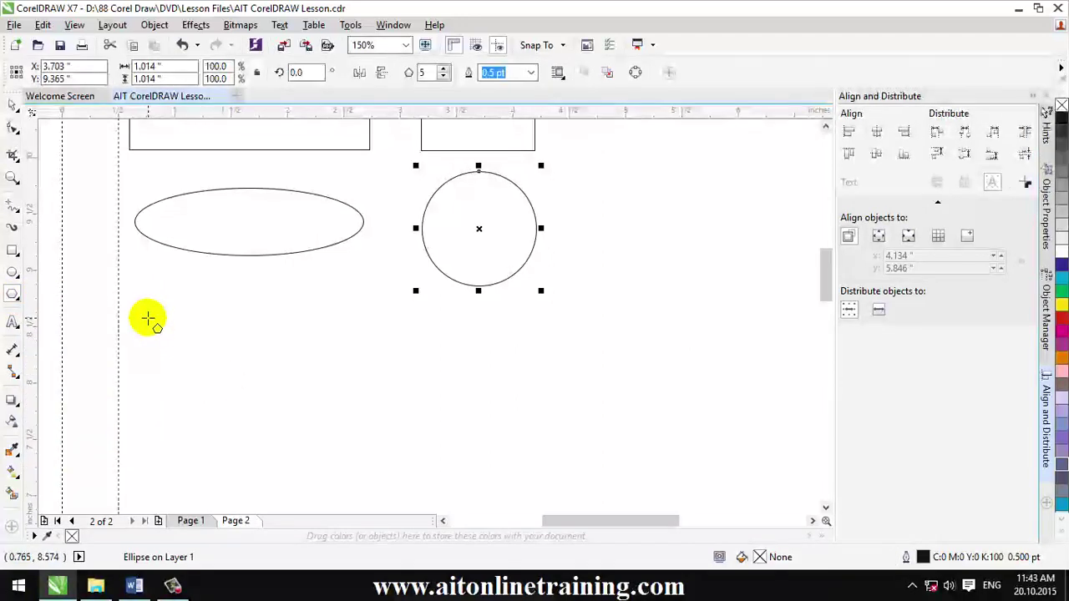
left_click_drag(147, 319, 346, 429)
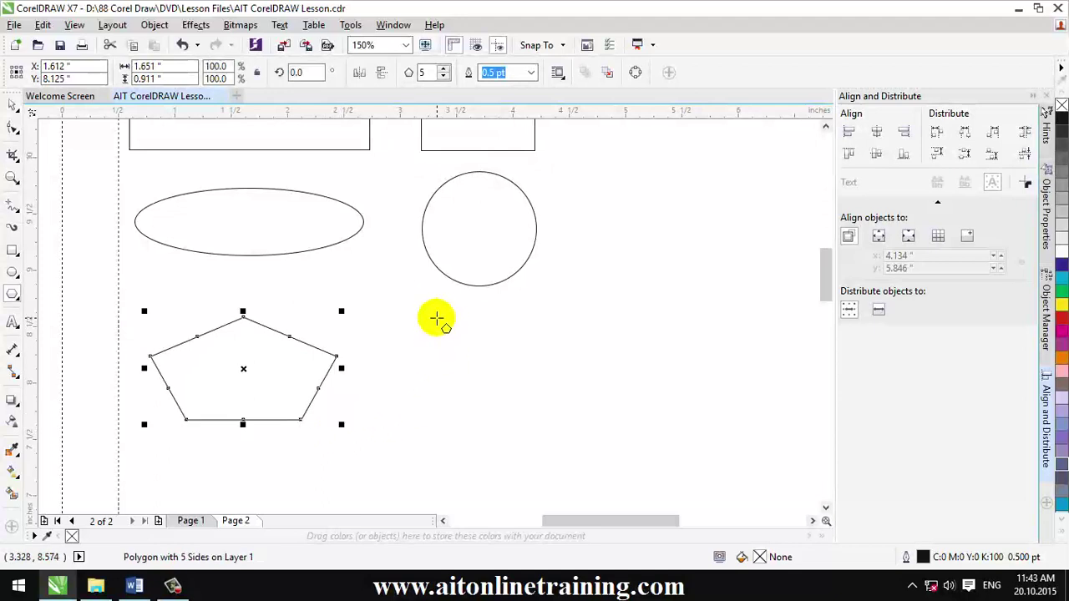
left_click_drag(436, 315, 549, 431)
Draw a flattened five-pointed star about 1.26 by 0.69 inches below the wide pentagon and a regular one about 1.03 inches wide beside it
scroll(329, 420, "down", 1)
scroll(328, 382, "down", 5)
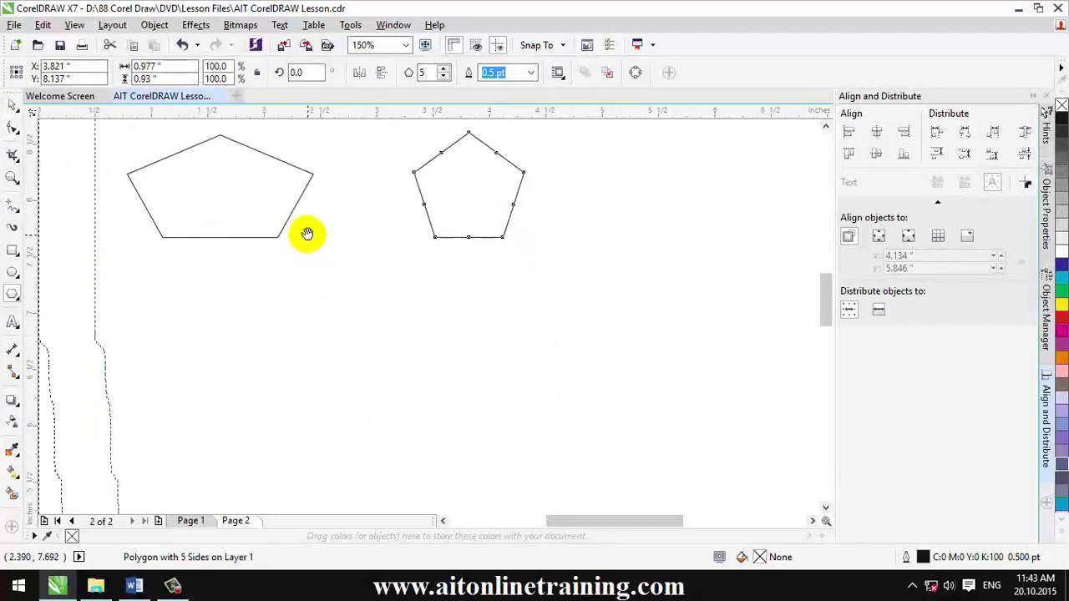
left_click(16, 297)
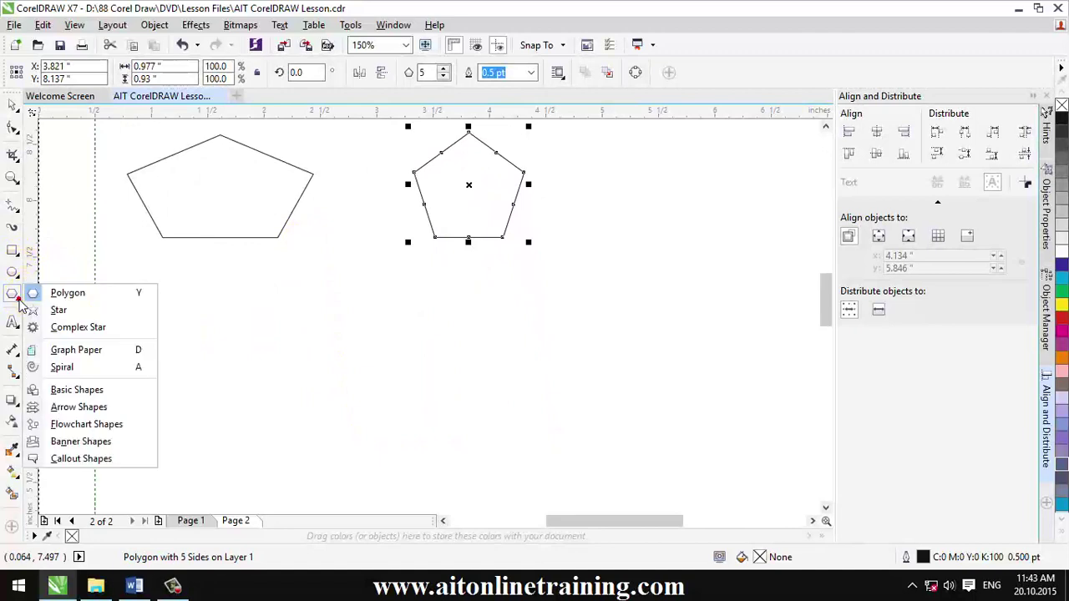
left_click(57, 313)
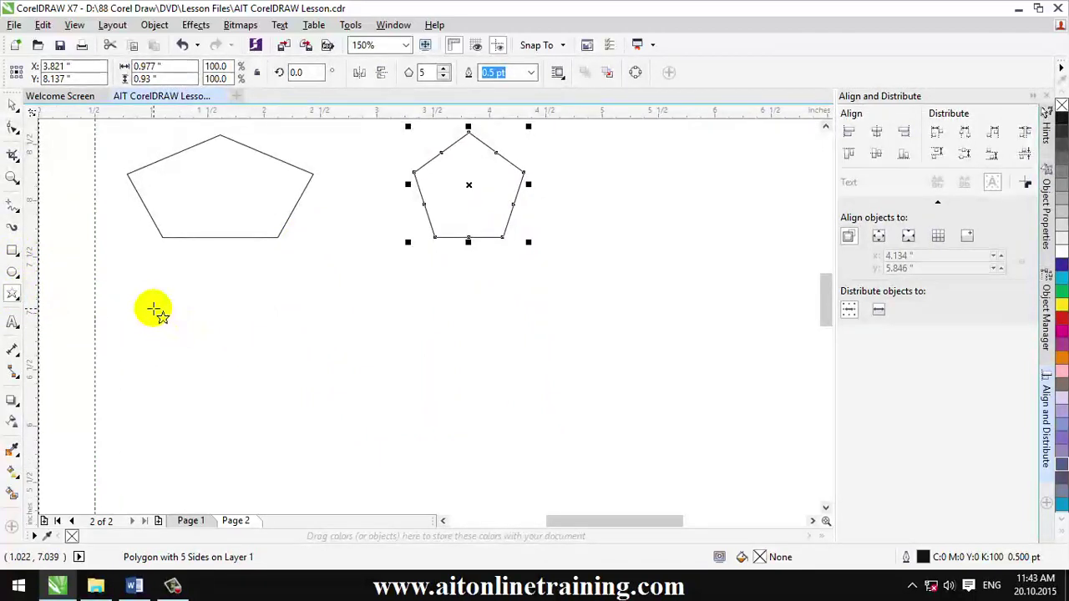
left_click_drag(144, 303, 295, 389)
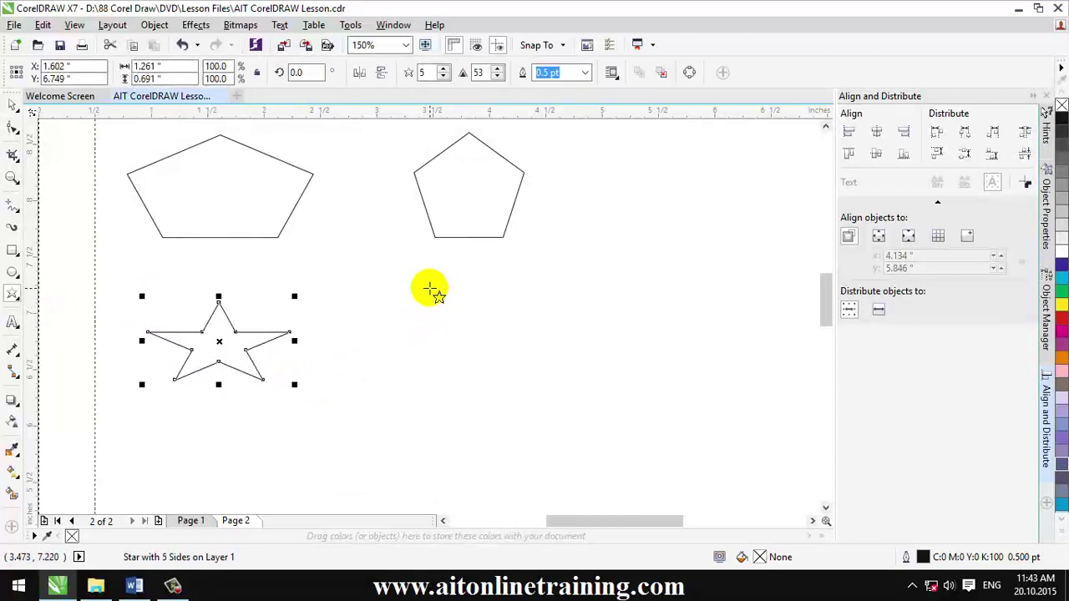
left_click_drag(427, 287, 535, 409)
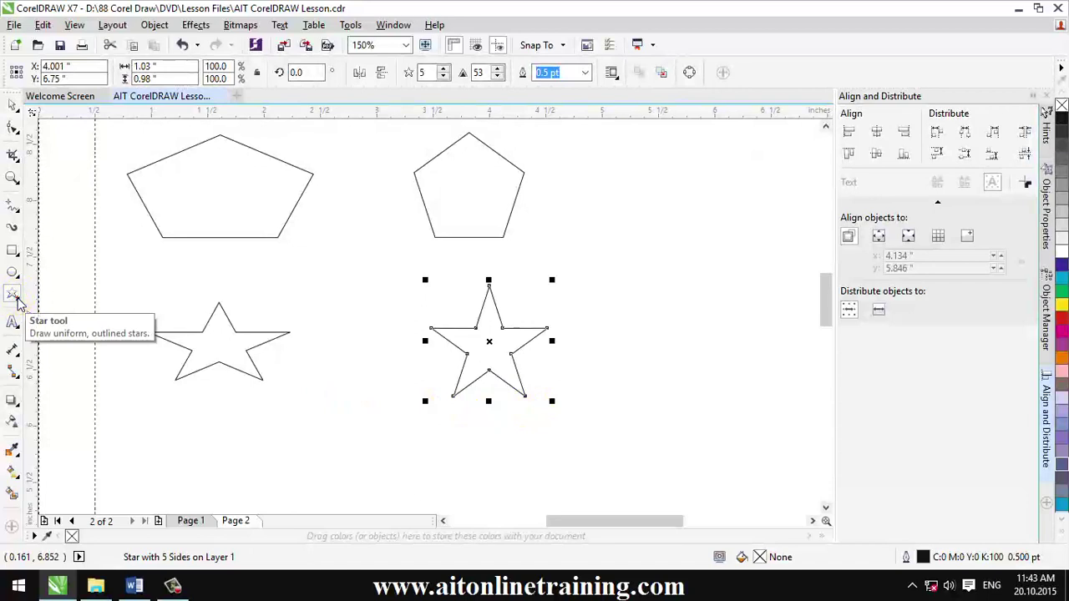
Draw a stretched nine-point complex star about 1.82 by 1.12 inches below the stars and a regular one about 1.36 inches wide beside it
left_click(17, 299)
left_click(17, 298)
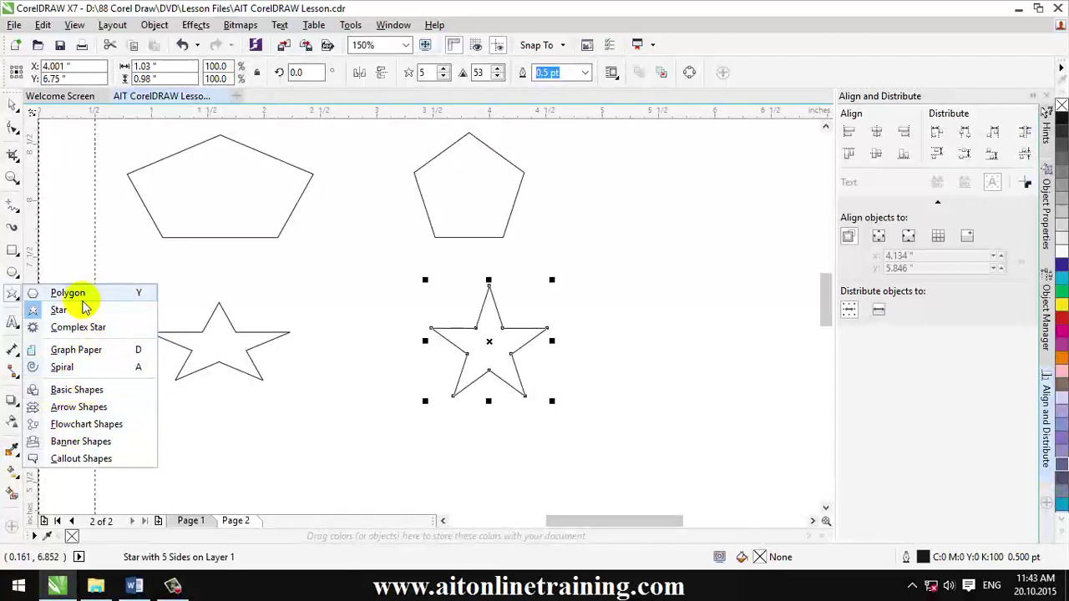
left_click(67, 330)
scroll(172, 329, "down", 5)
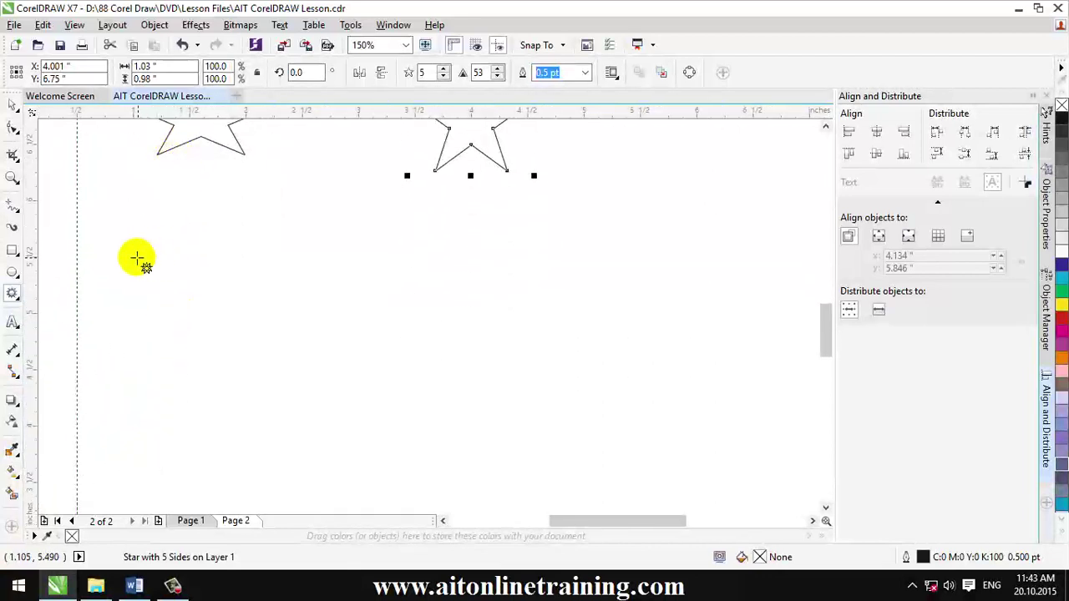
left_click_drag(112, 231, 317, 358)
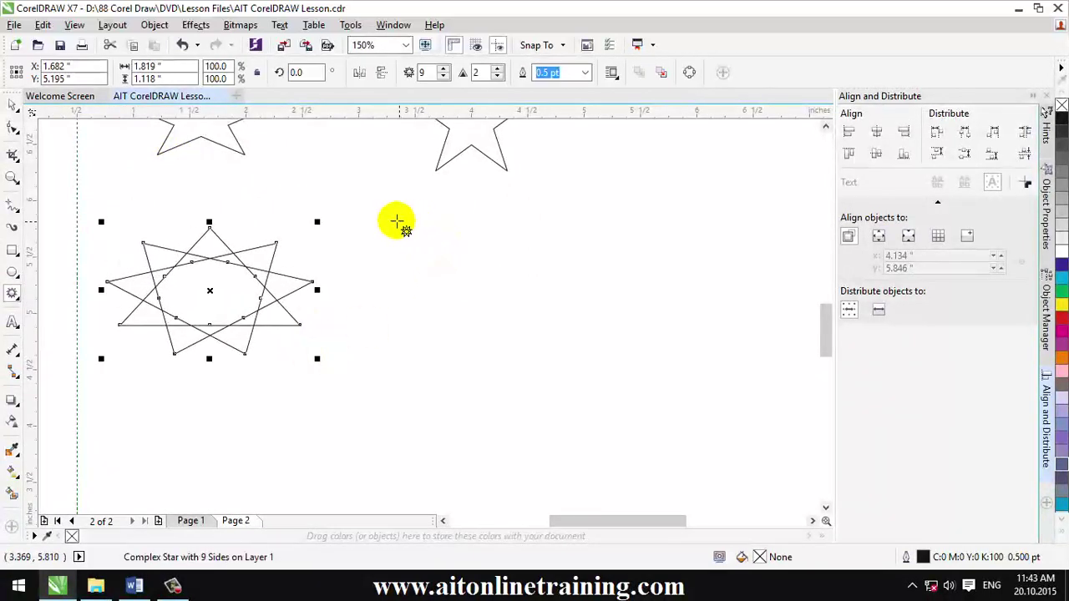
left_click_drag(389, 219, 545, 362)
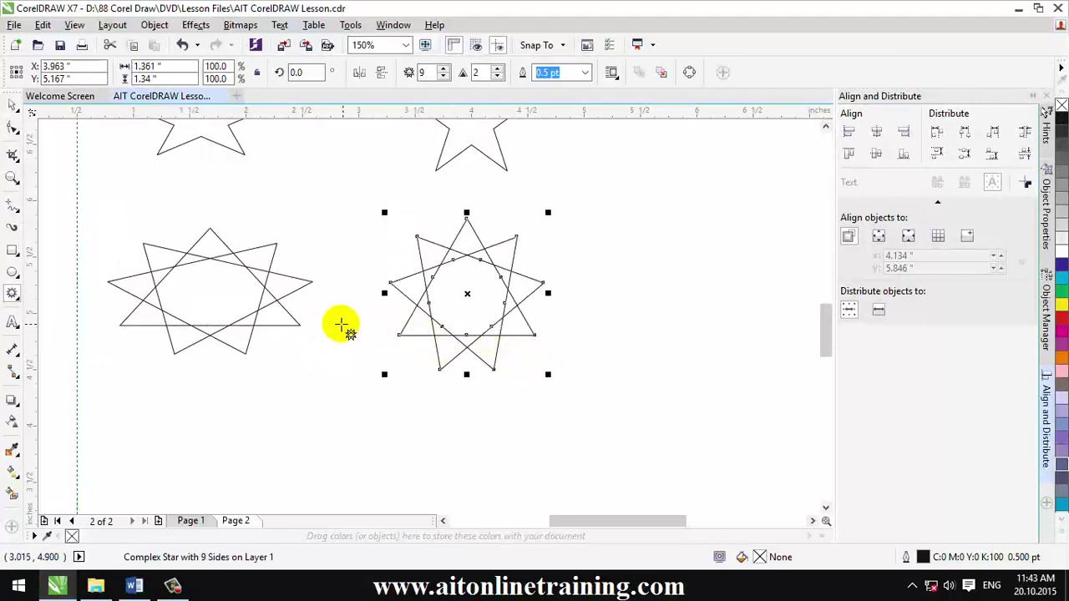
left_click(12, 104)
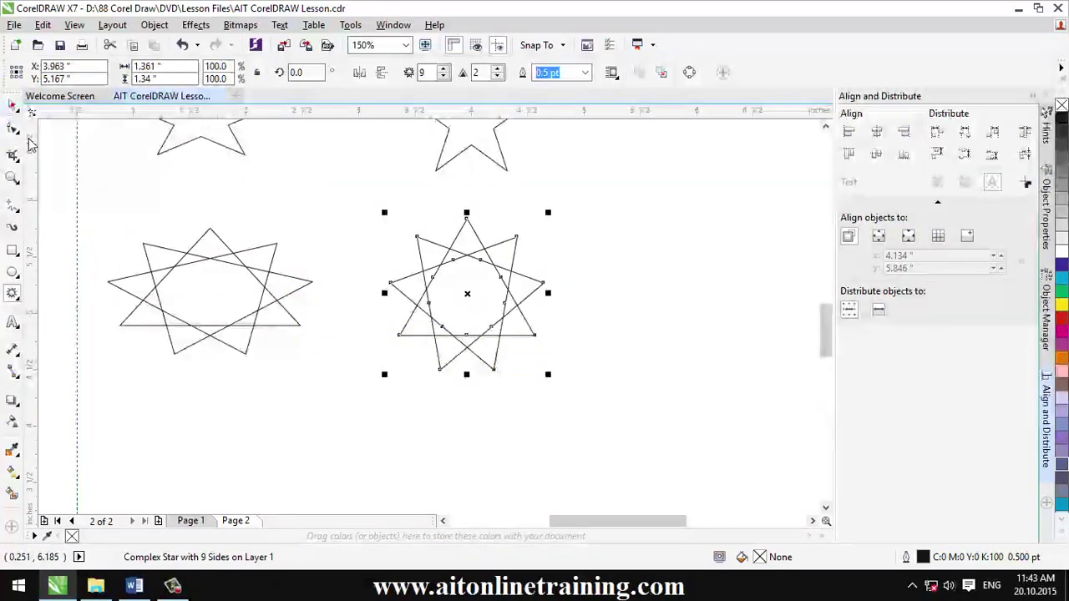
left_click(330, 253)
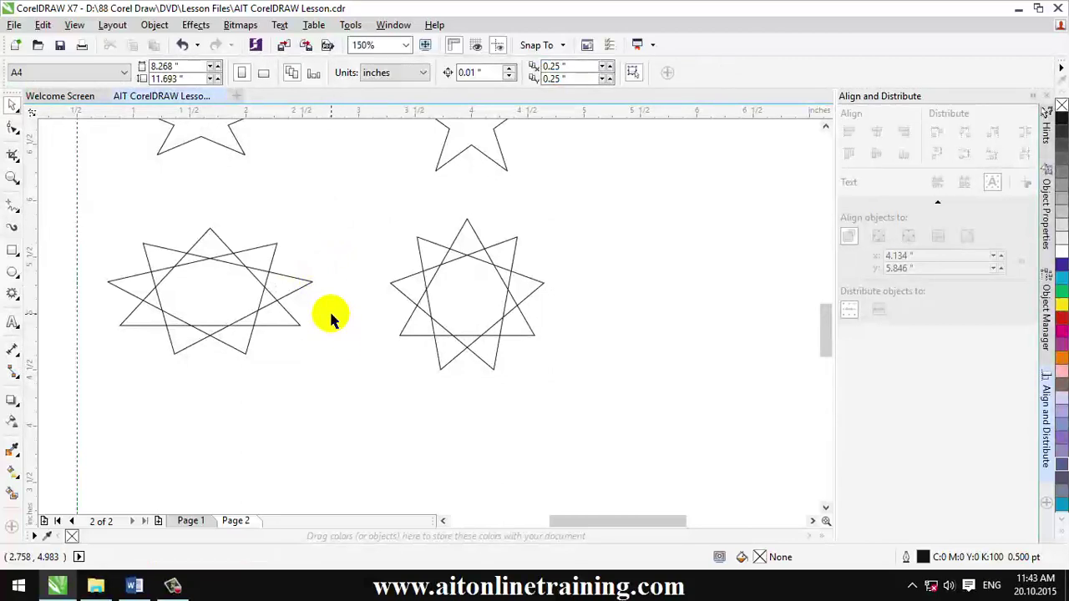
scroll(329, 309, "down", 2)
scroll(333, 362, "up", 2)
scroll(332, 361, "up", 3)
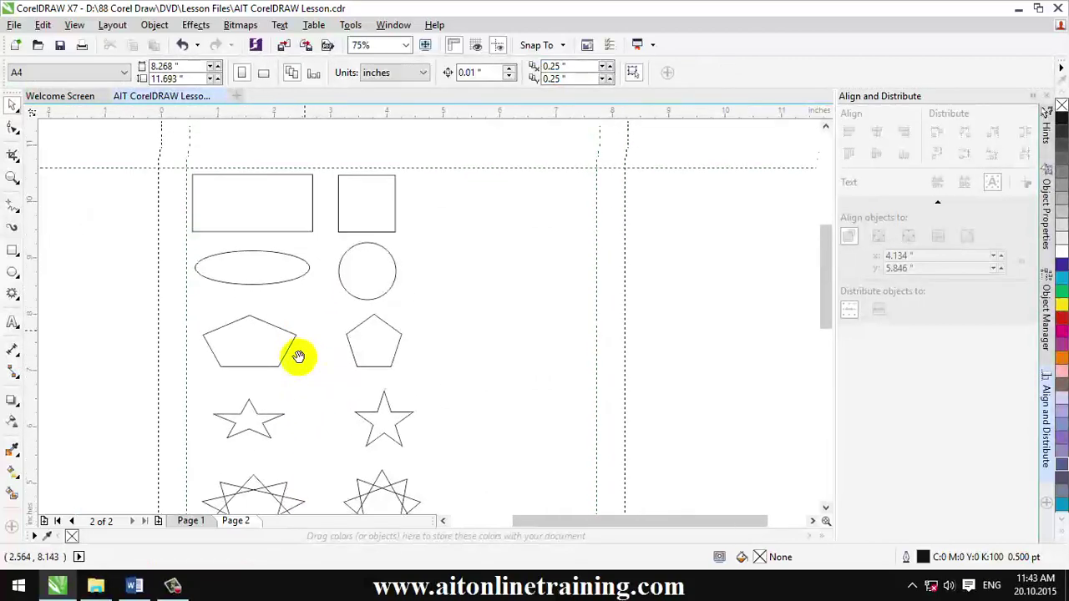
left_click_drag(296, 313, 293, 303)
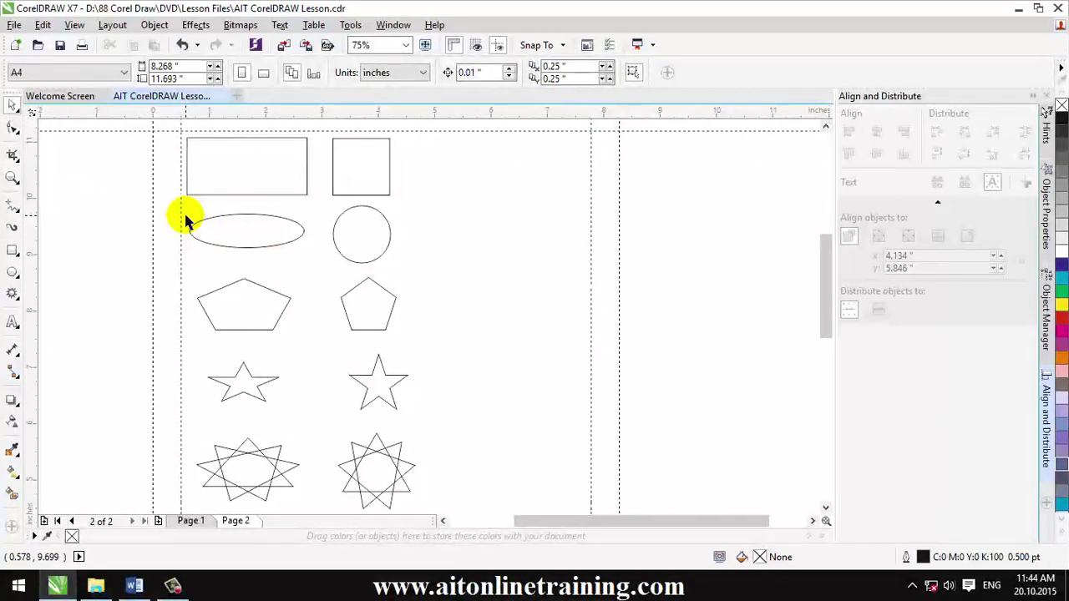
left_click(19, 256)
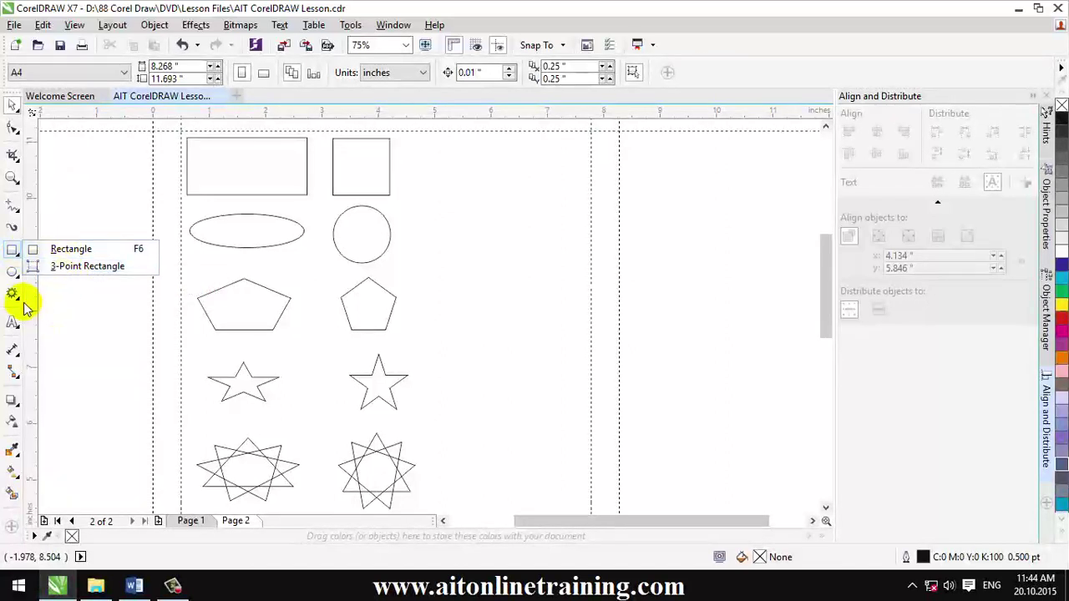
left_click(16, 294)
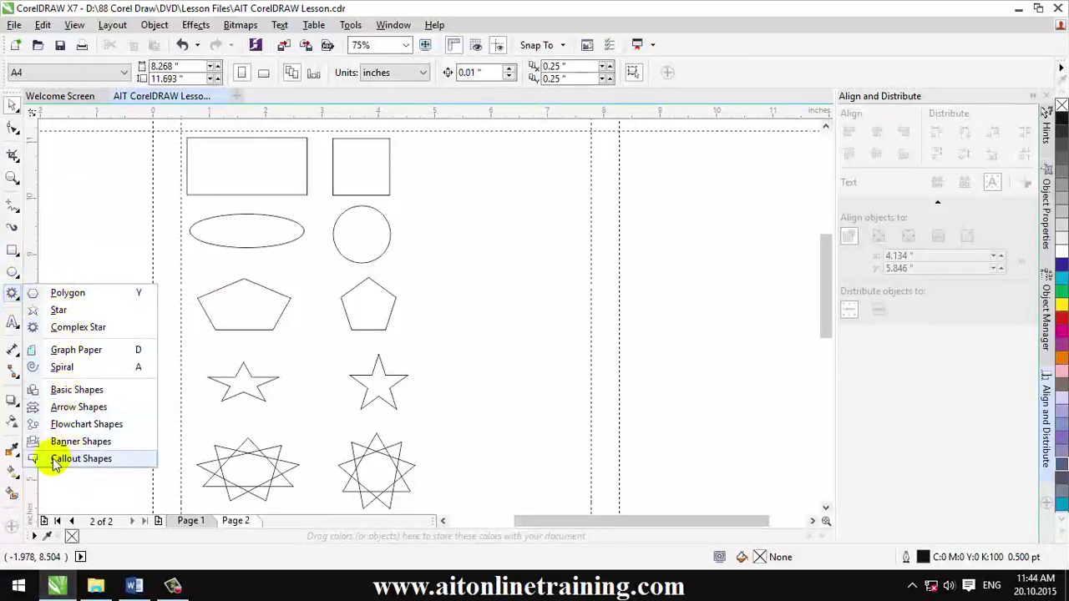
left_click(10, 233)
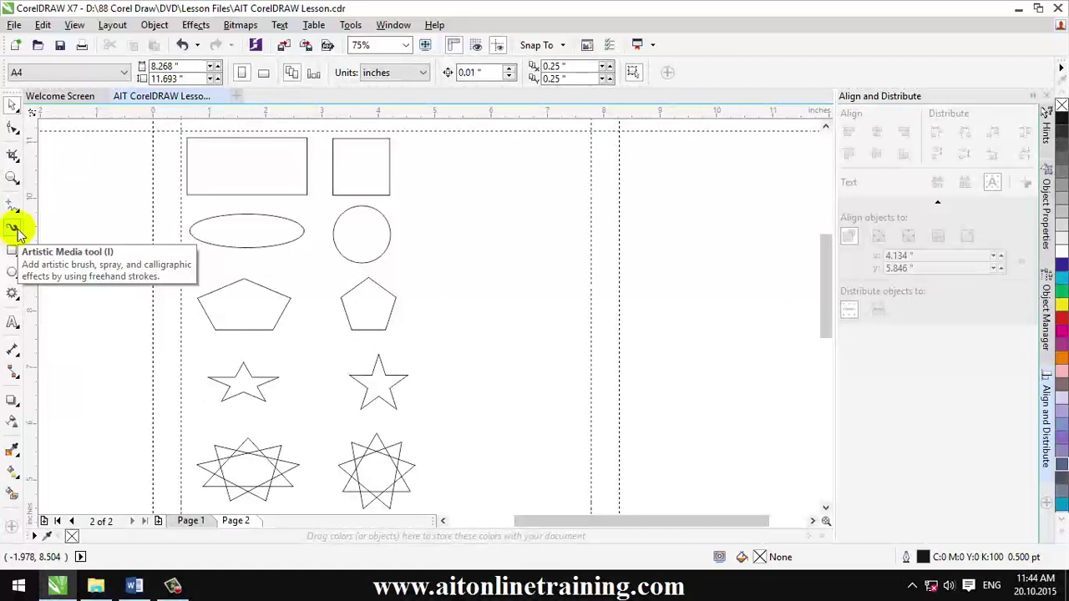
left_click(21, 138)
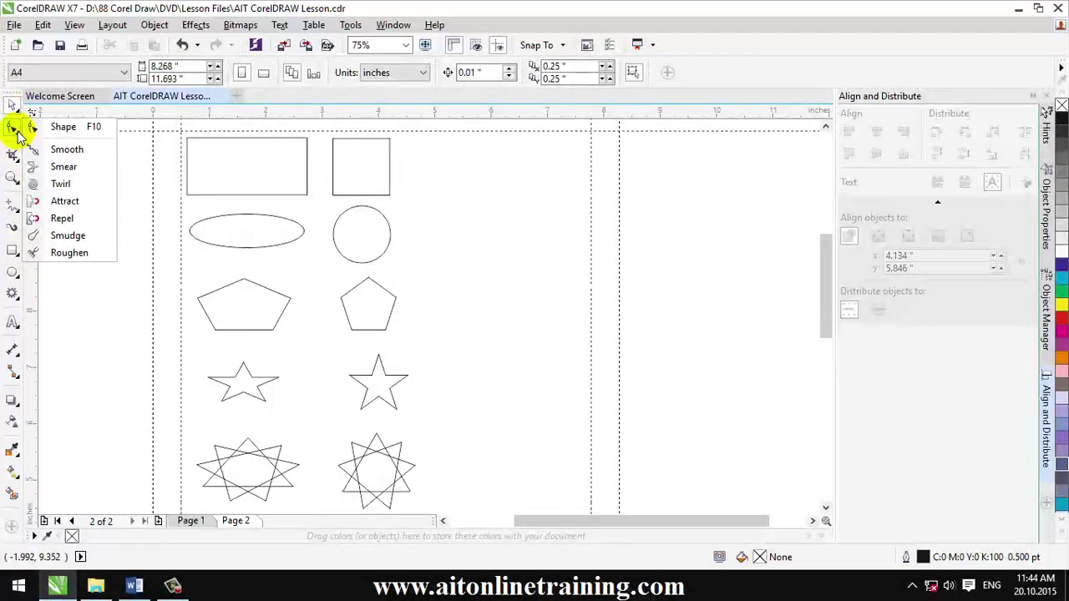
mouse_move(13, 155)
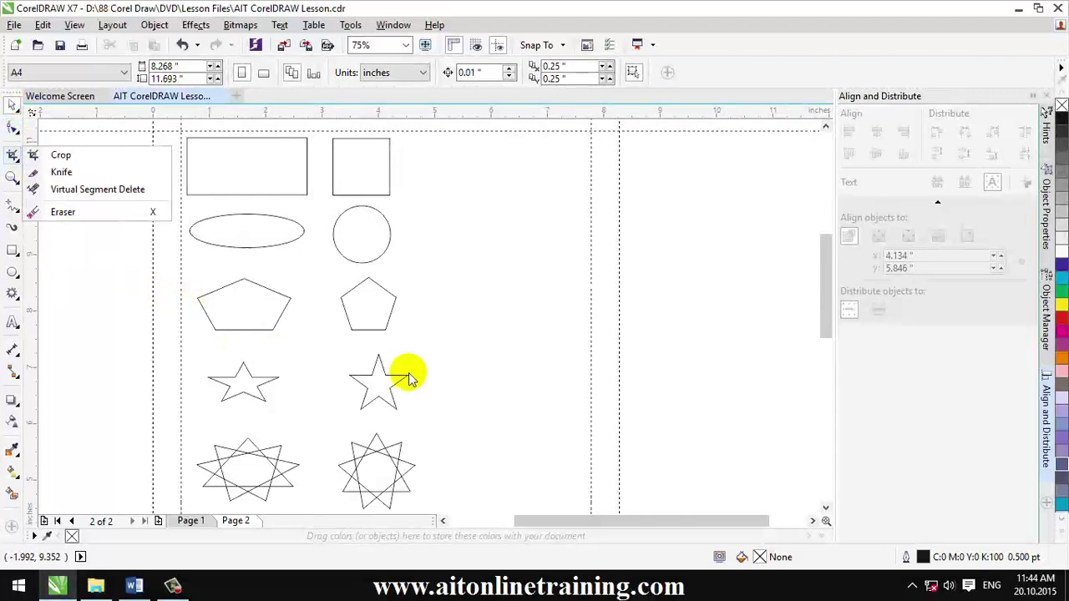
left_click(515, 307)
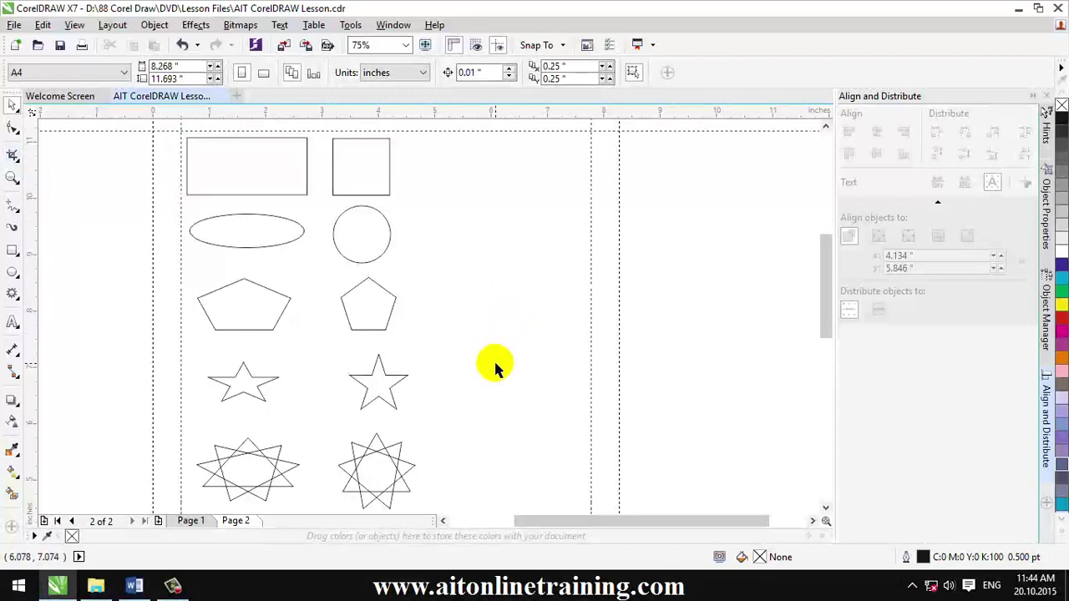
key("F10")
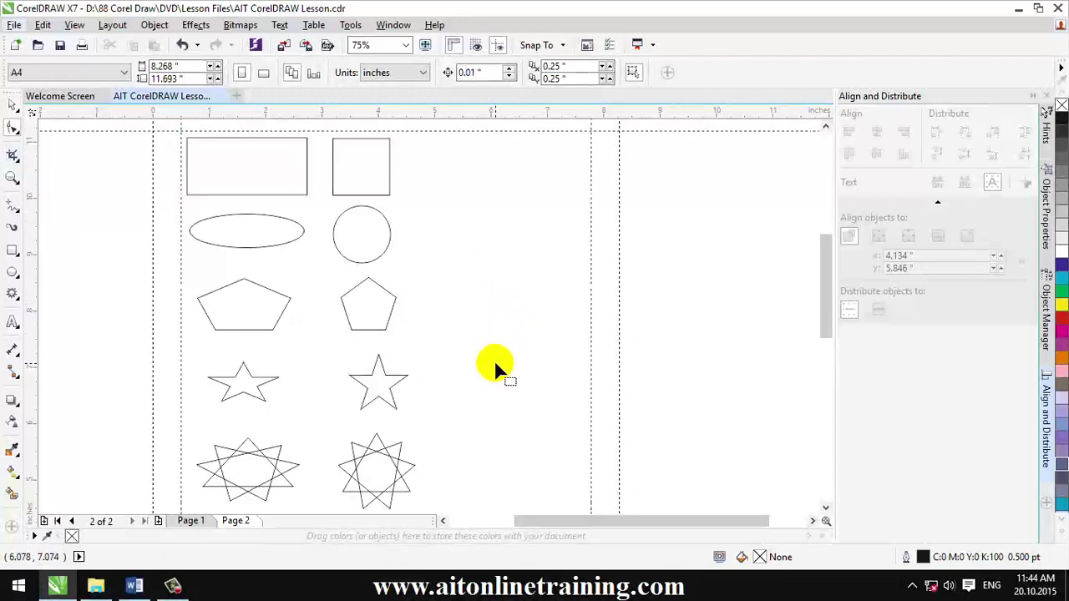
left_click(172, 585)
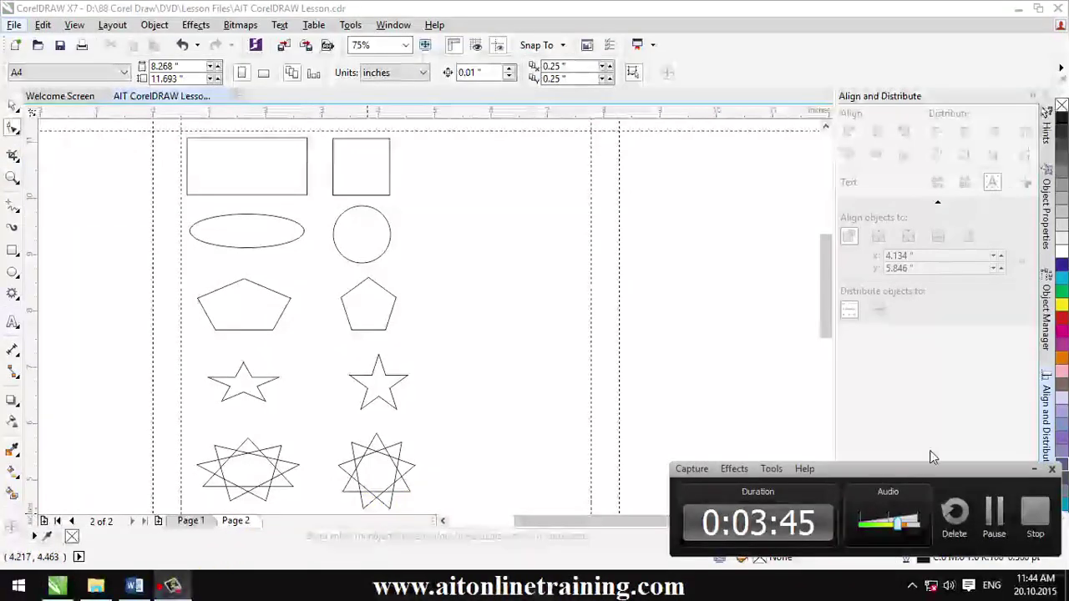